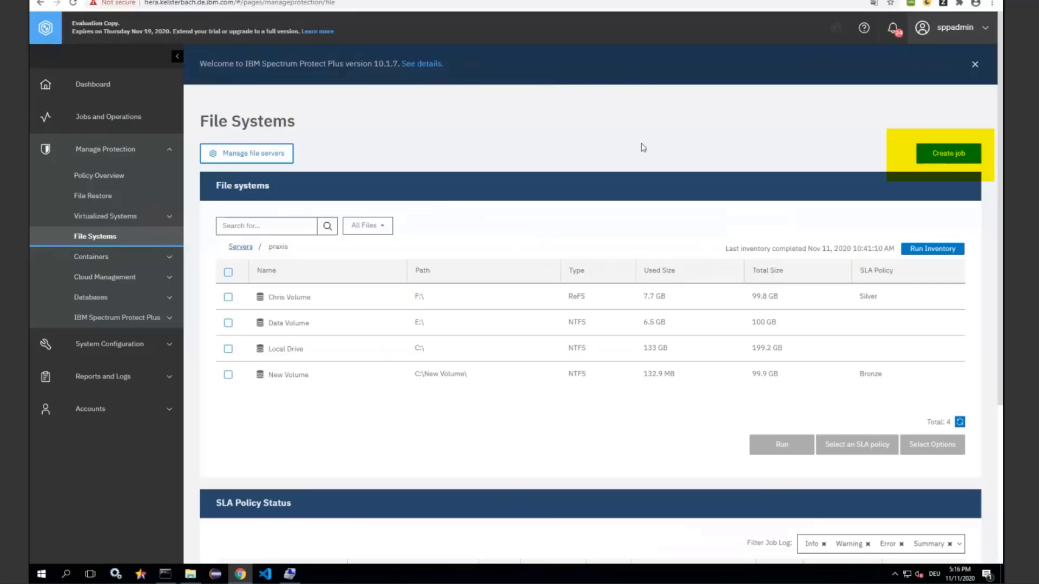
Open the file restore browser for the New Volume resource among the active file system resources in Jobs and Operations
click(122, 128)
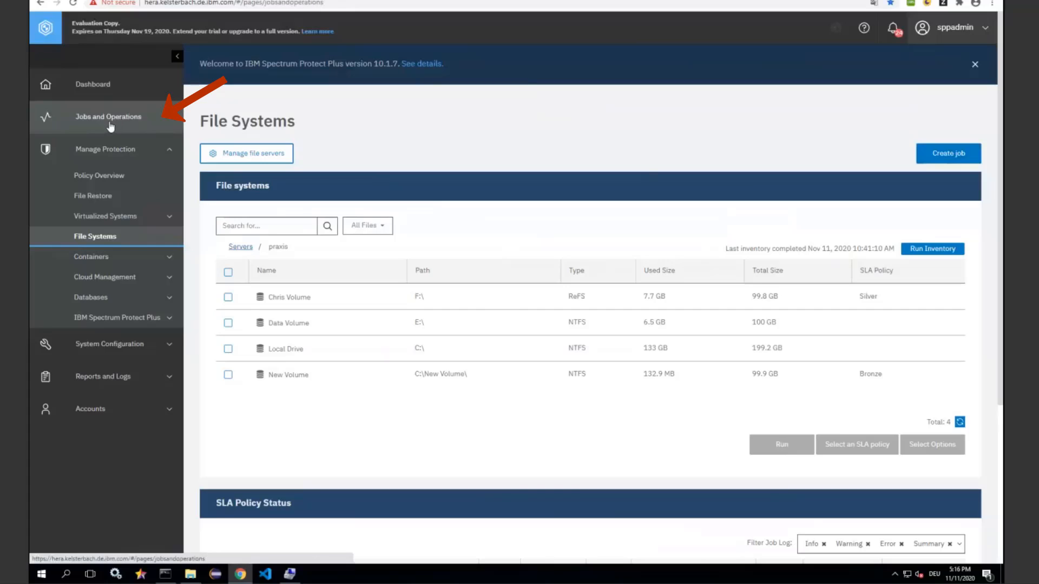
click(467, 207)
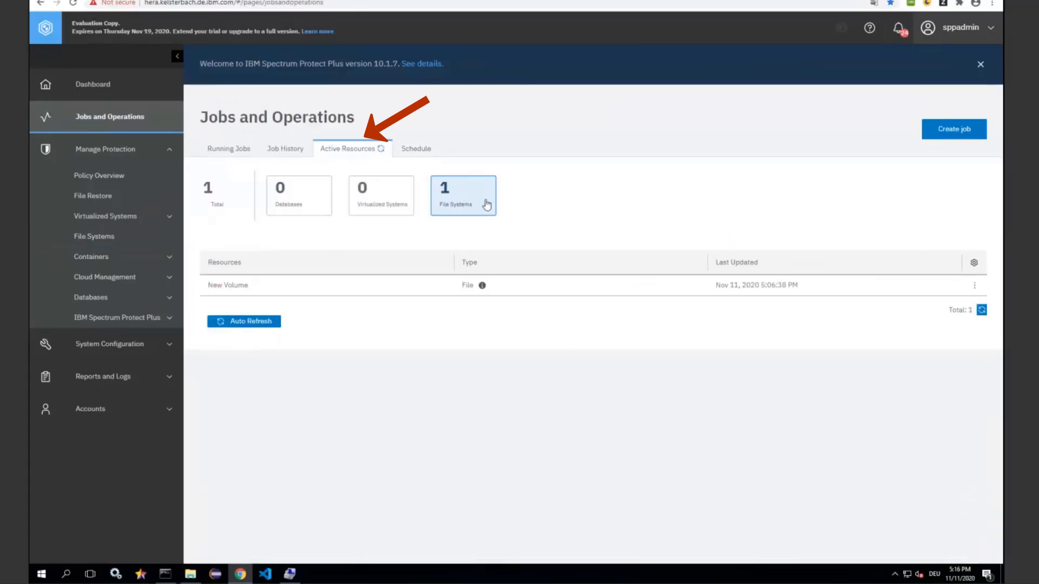
click(368, 293)
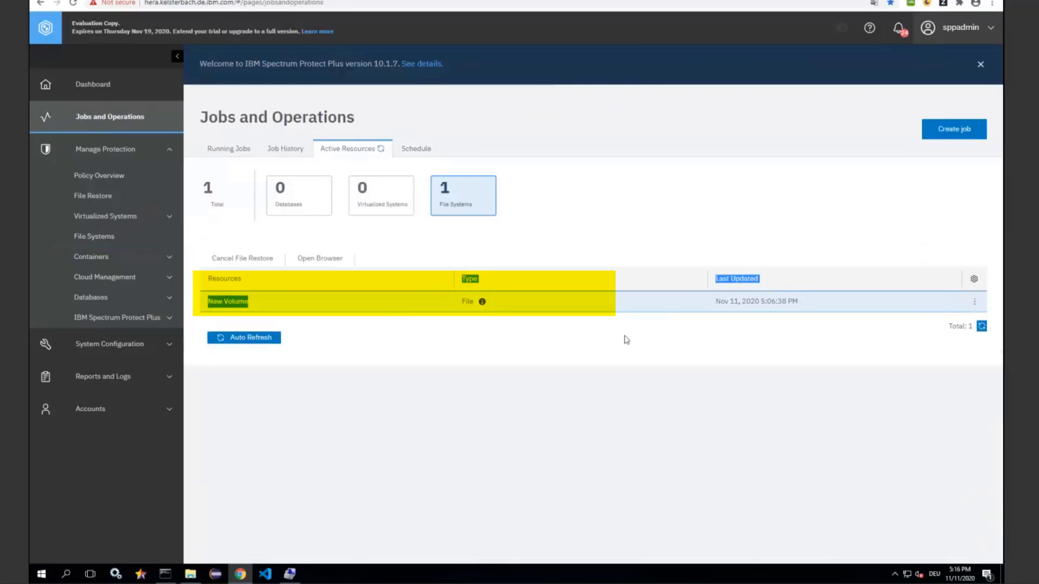
click(319, 260)
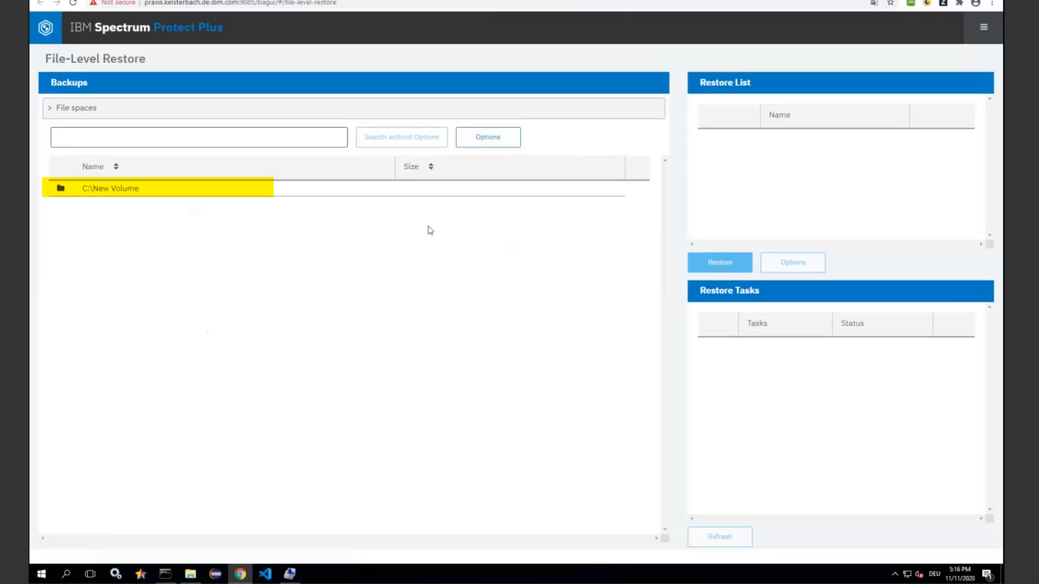
Restore F001.txt from the backed-up folder C:\New Volume\data\Dir01Depth1
click(122, 190)
click(89, 222)
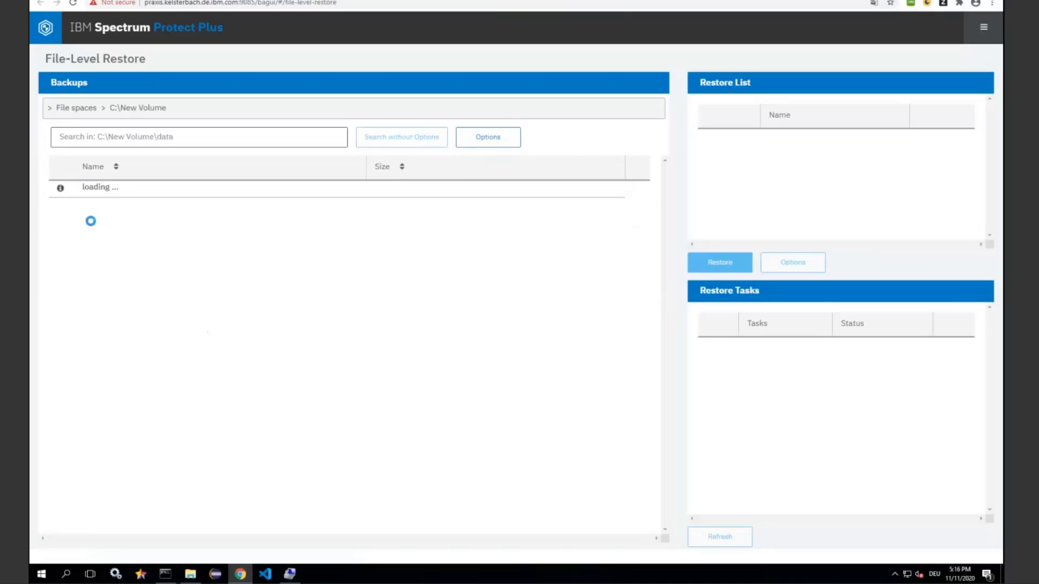
click(107, 189)
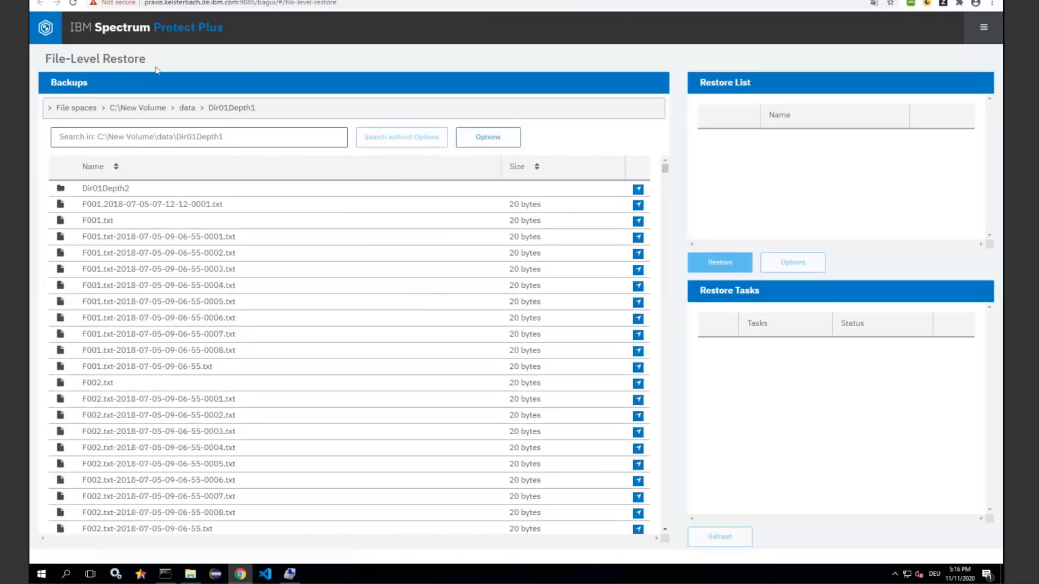
click(639, 221)
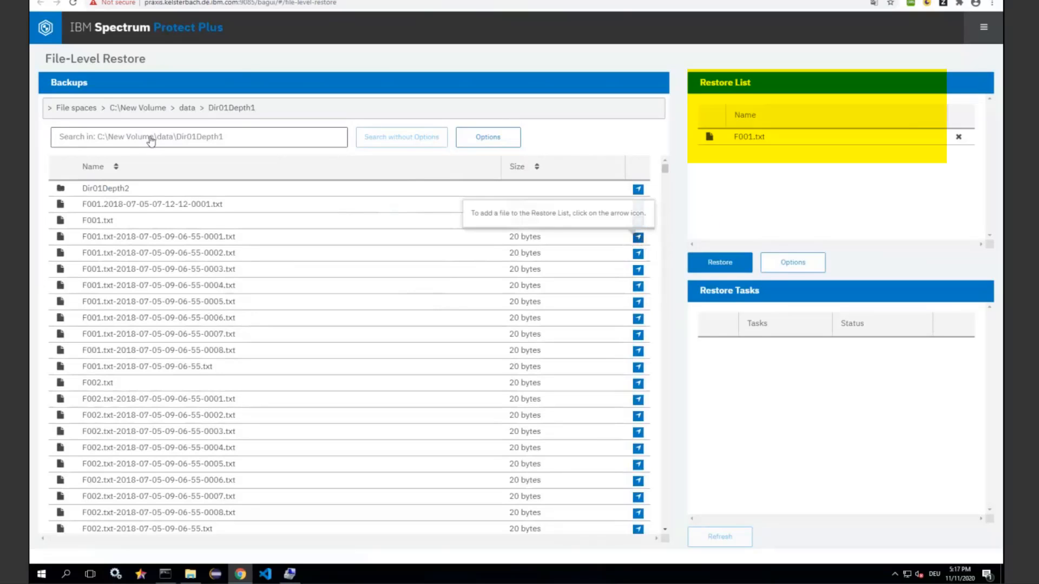
click(715, 266)
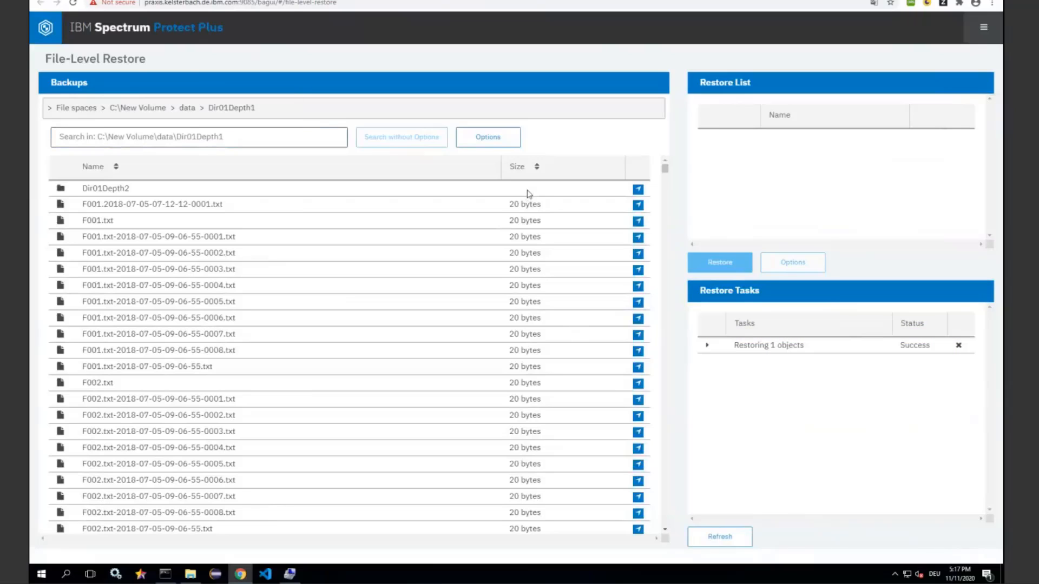
Search all of C:\New Volume for *.log files without search options
click(136, 108)
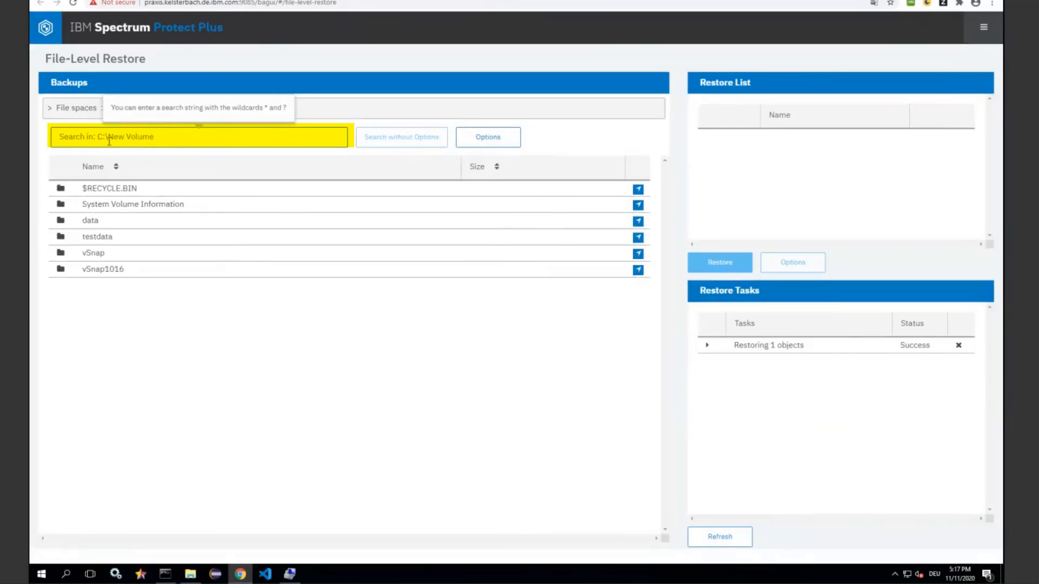
click(172, 138)
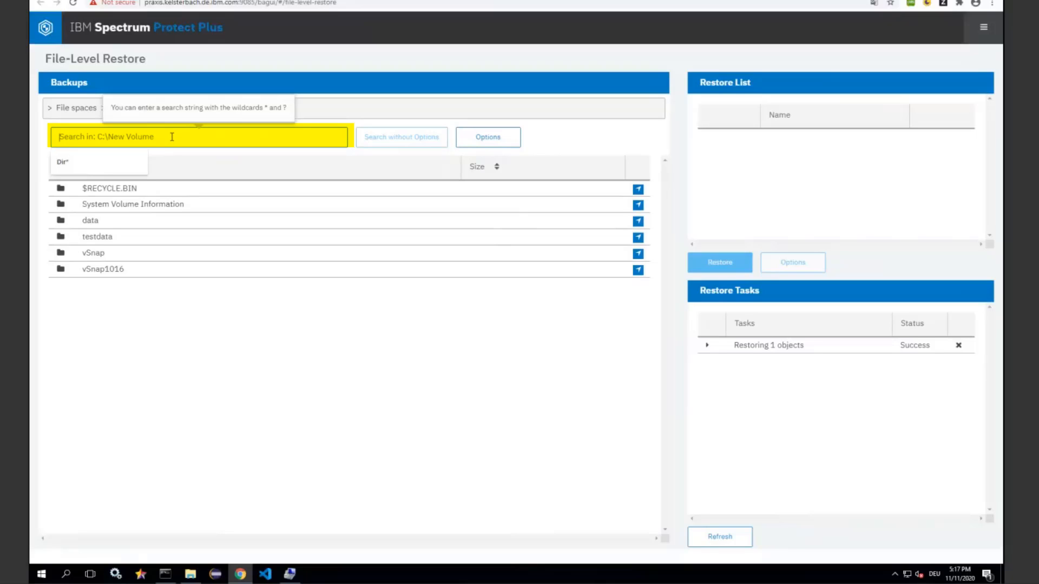
text(*)
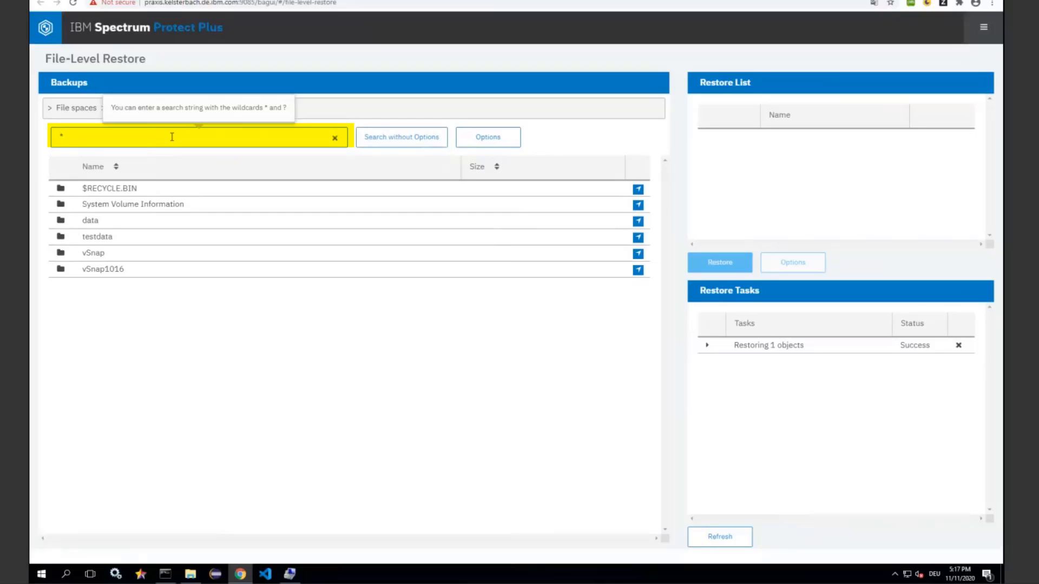
text(.log)
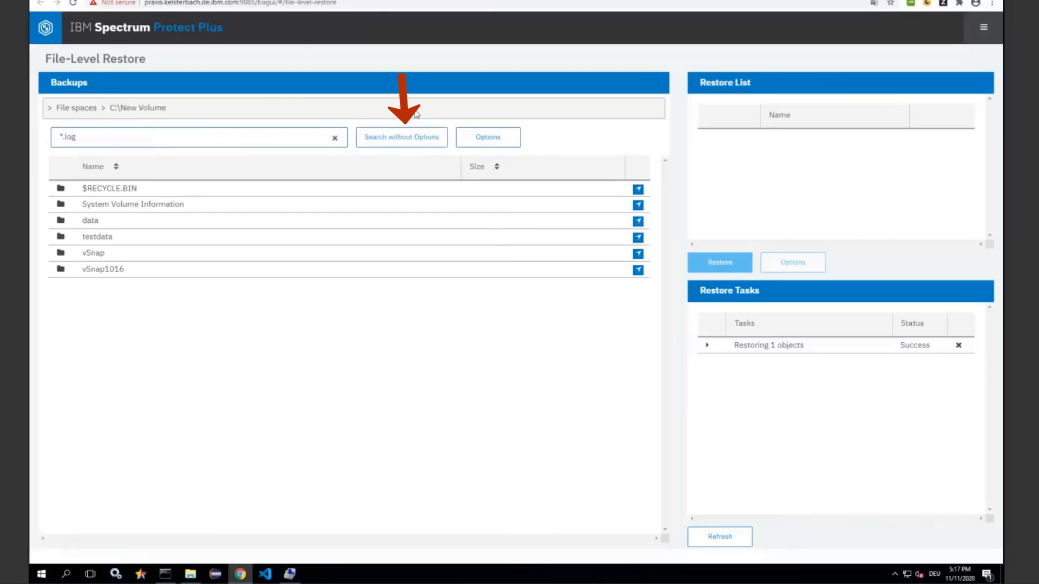
click(419, 138)
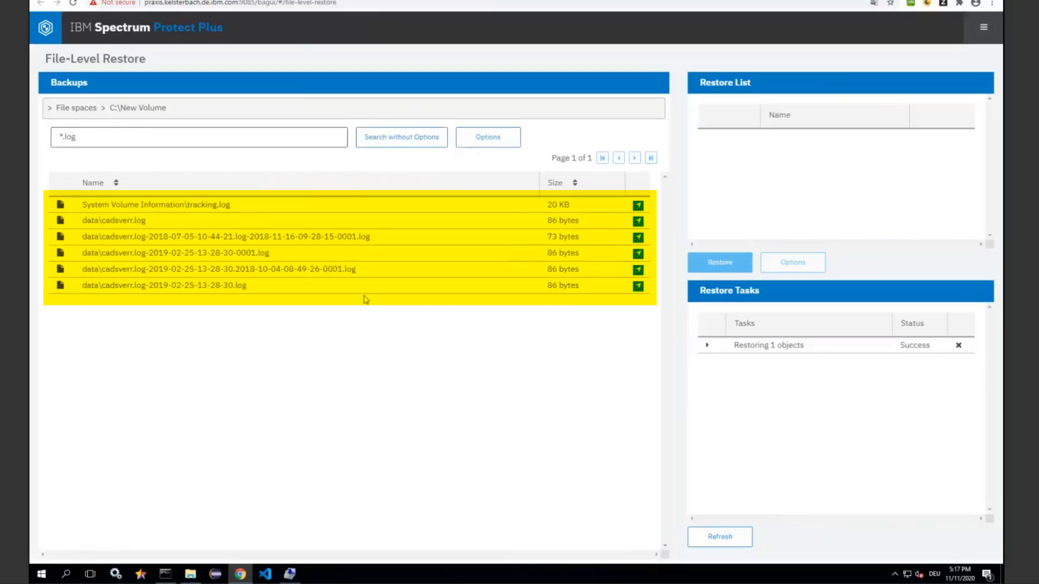
Clear the *.log search term and set the search options to look for directories
click(107, 138)
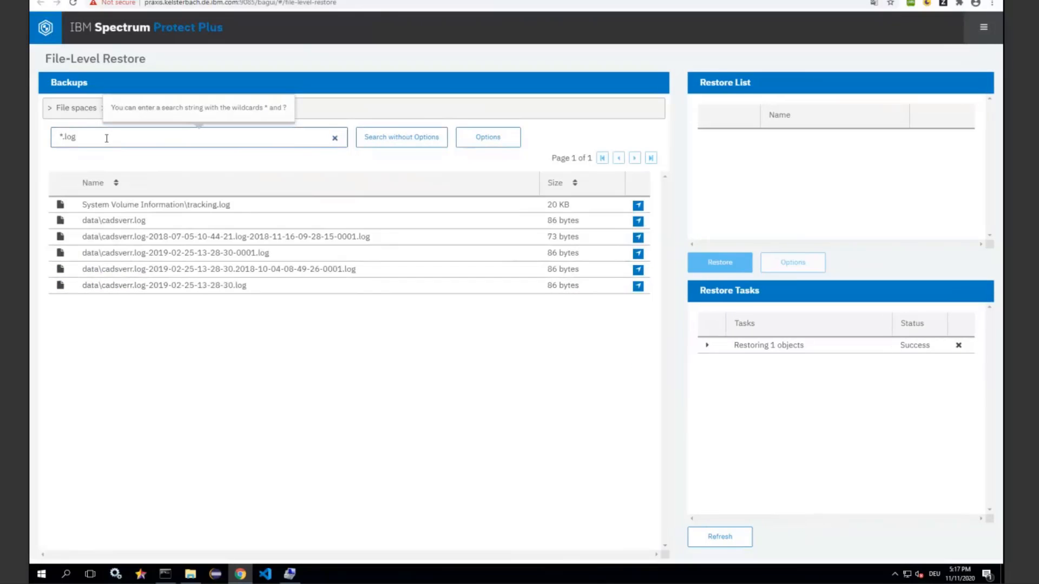
key(BackSpace)
key(BackSpace)
key(BackSpace)
key(BackSpace)
key(BackSpace)
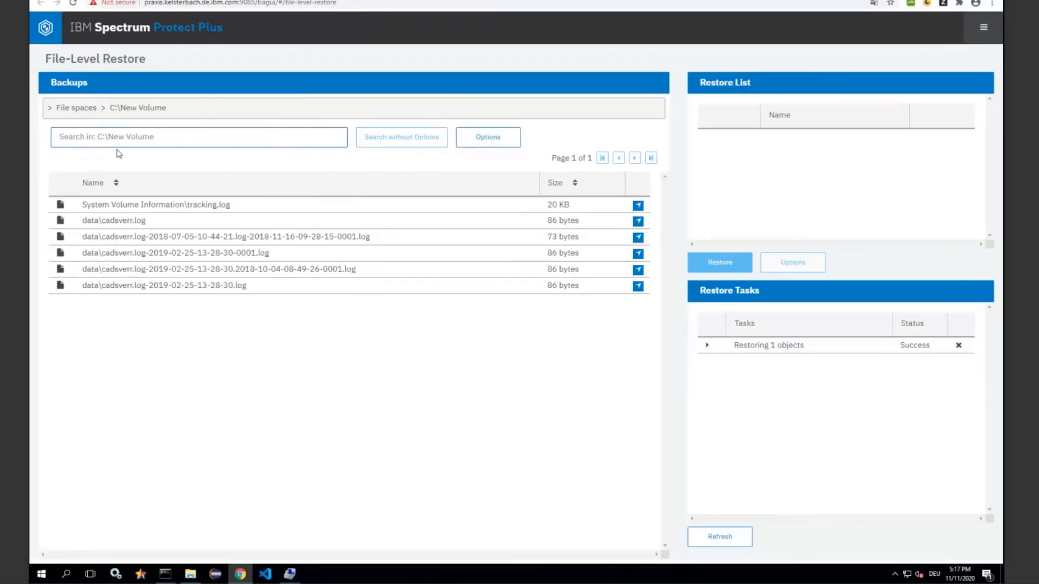
click(492, 143)
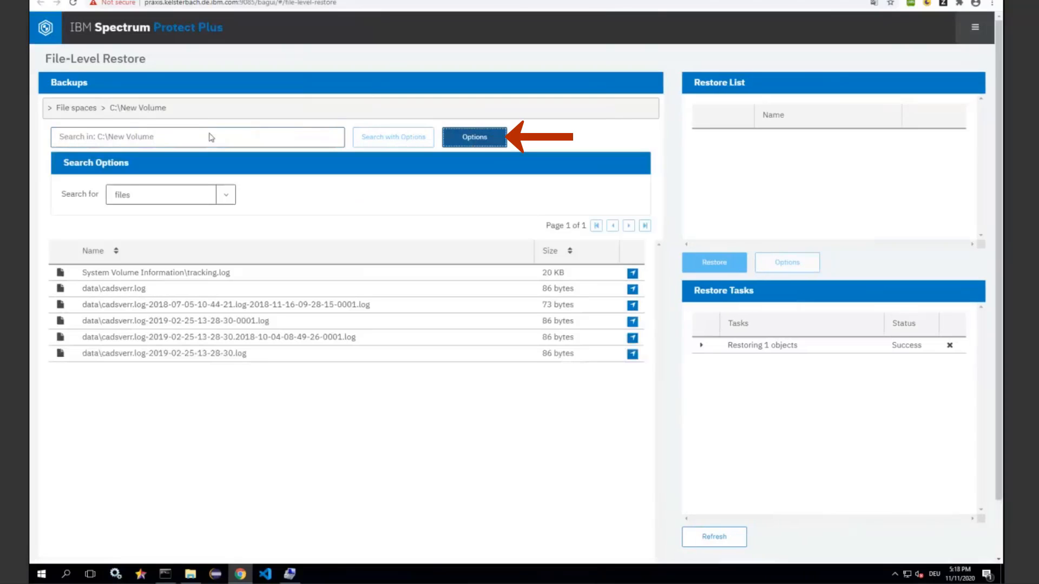
click(228, 200)
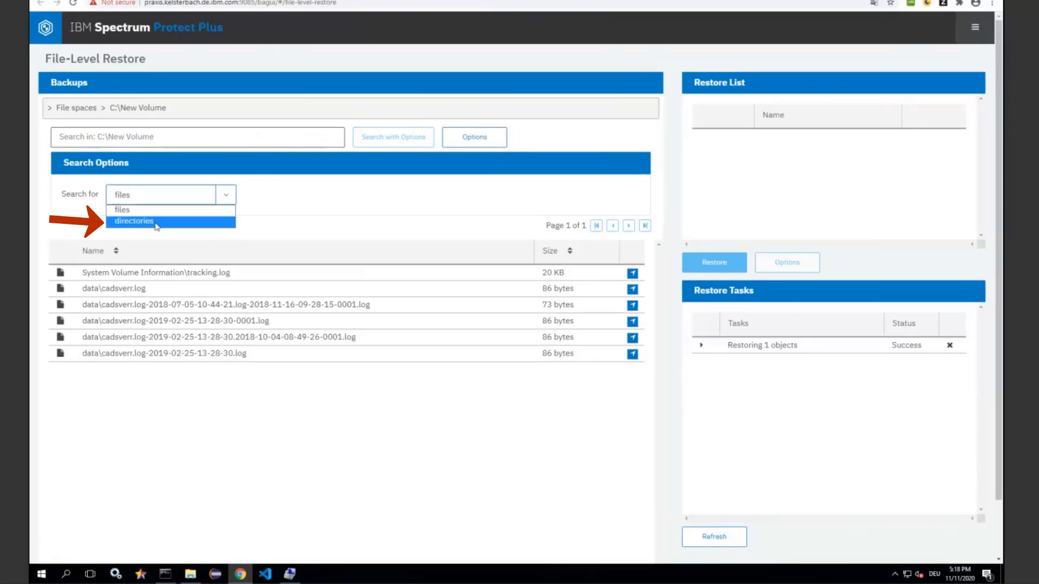
click(227, 220)
Search C:\New Volume for directories matching Dir* and open the result data\Dir01Depth1\Dir01Depth2\Dir01Depth3
click(187, 138)
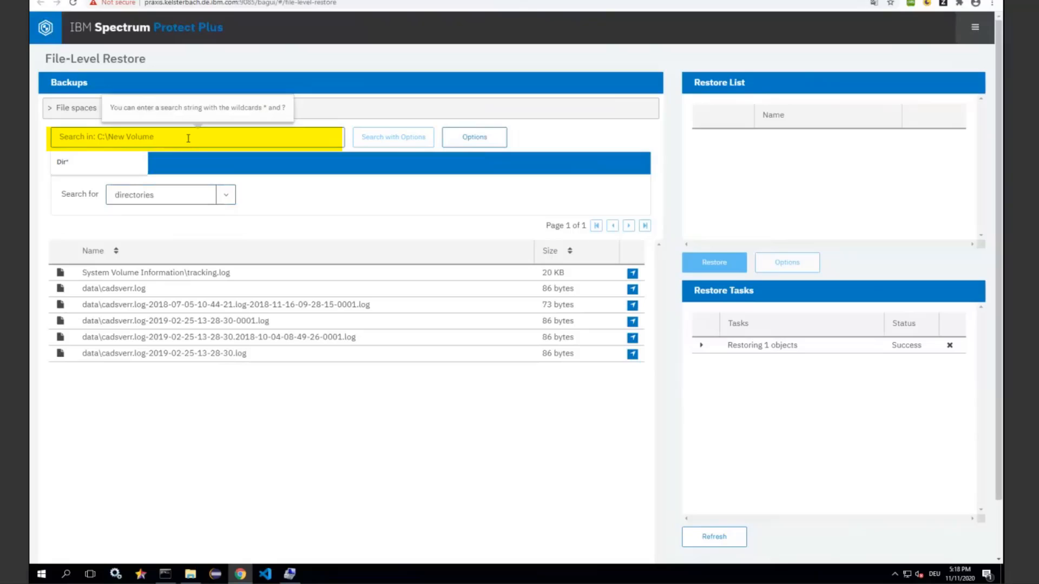
text(D)
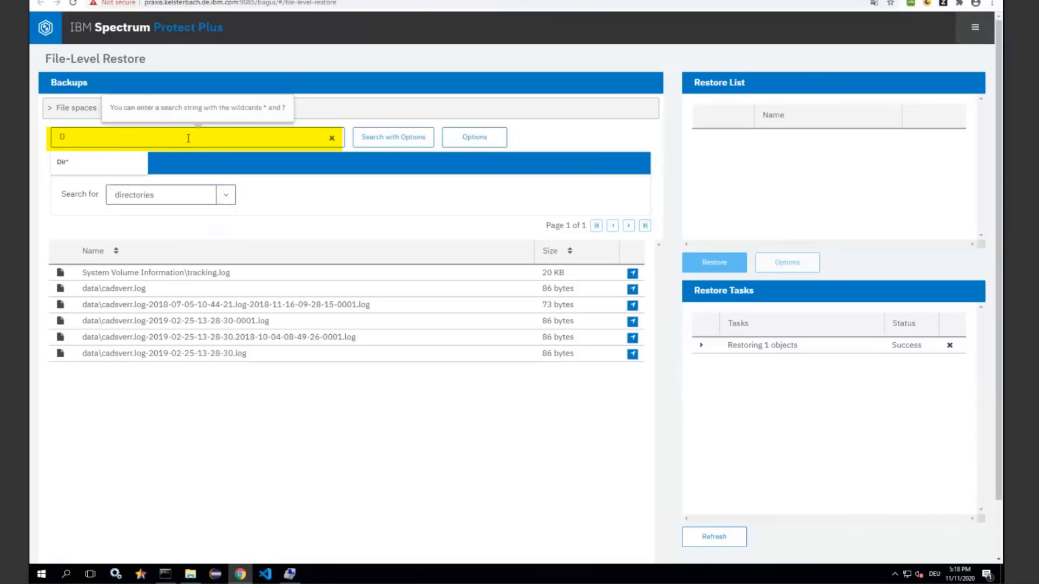
text(ir*)
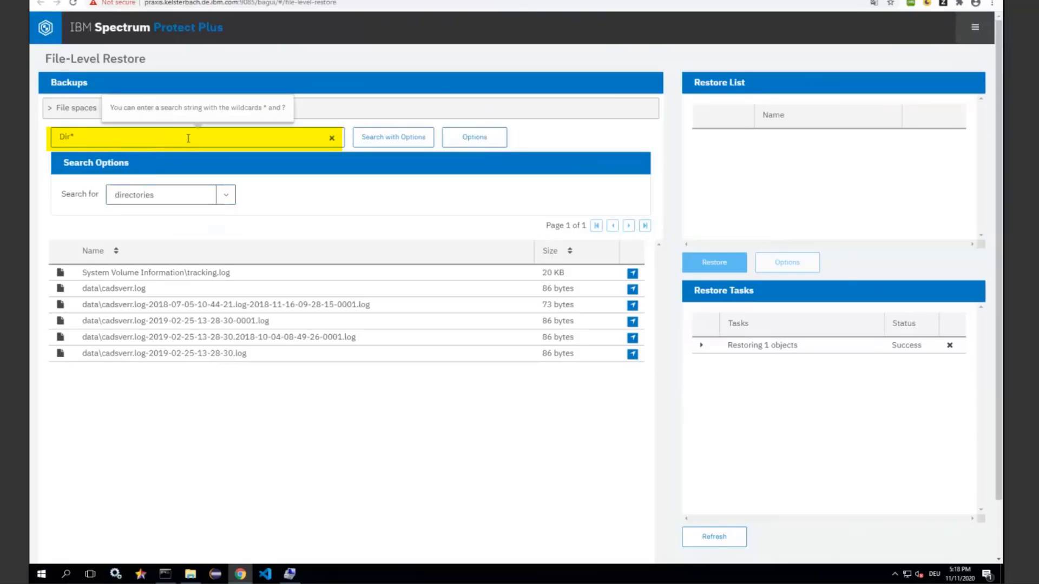
click(417, 142)
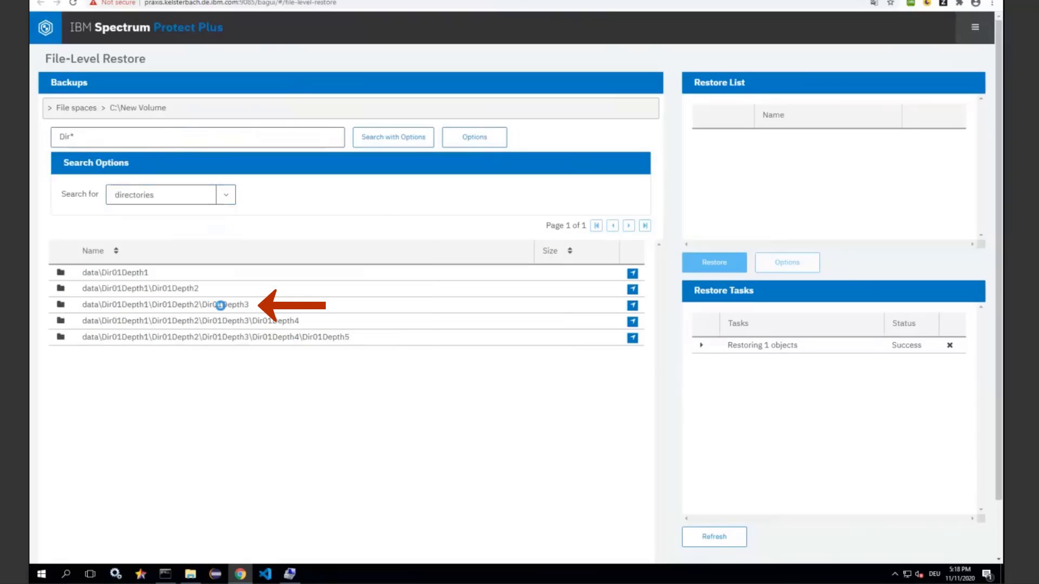
click(220, 305)
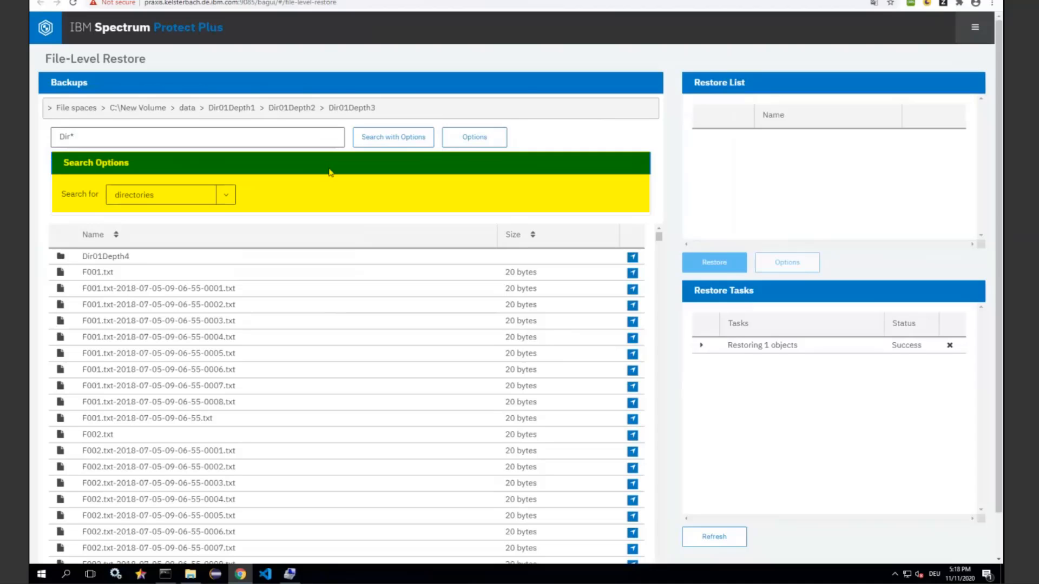
Hide the search options and search Dir01Depth3 for Dir* without options
click(478, 139)
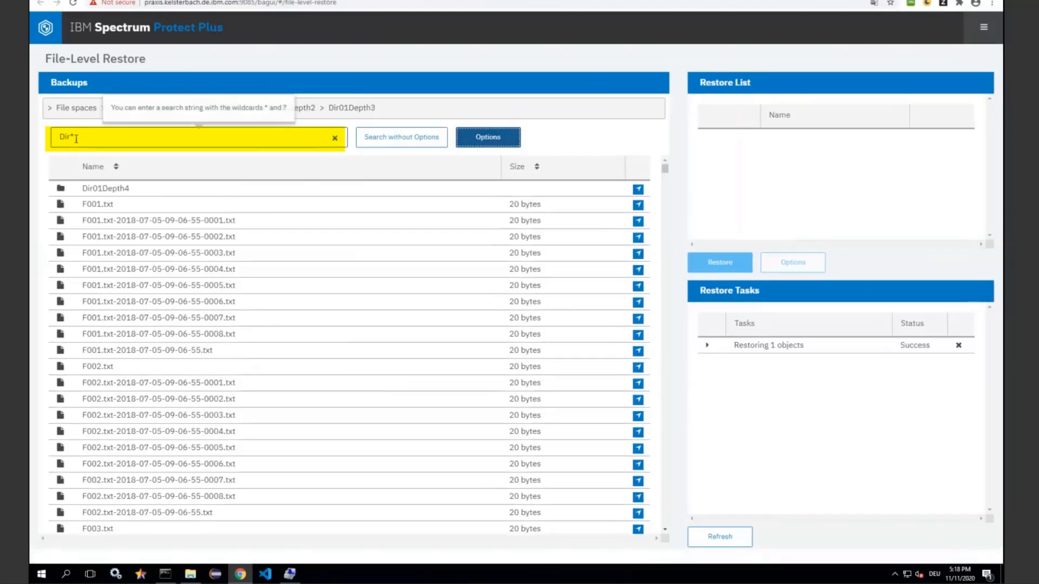
click(132, 138)
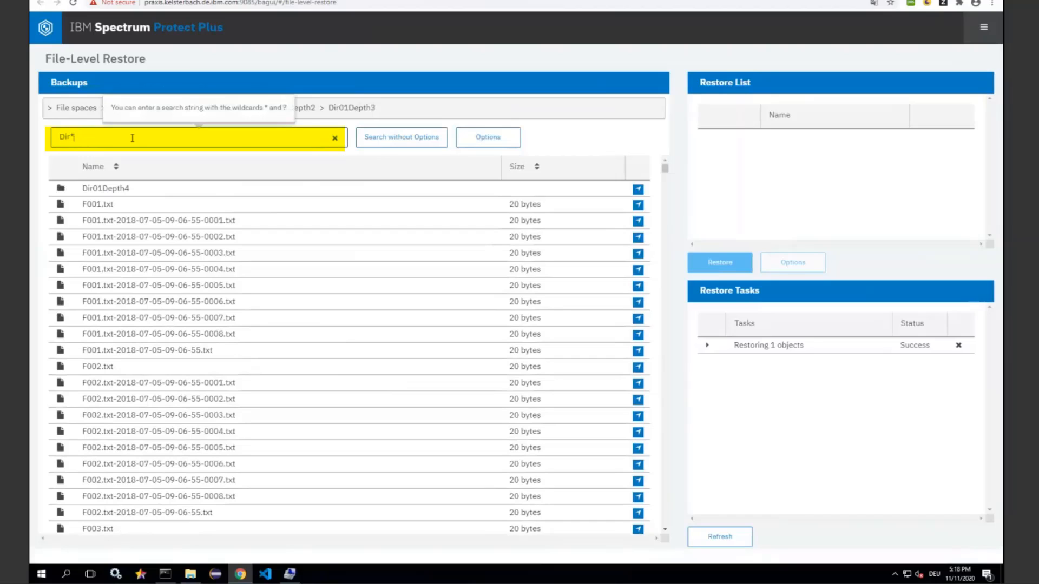
click(391, 142)
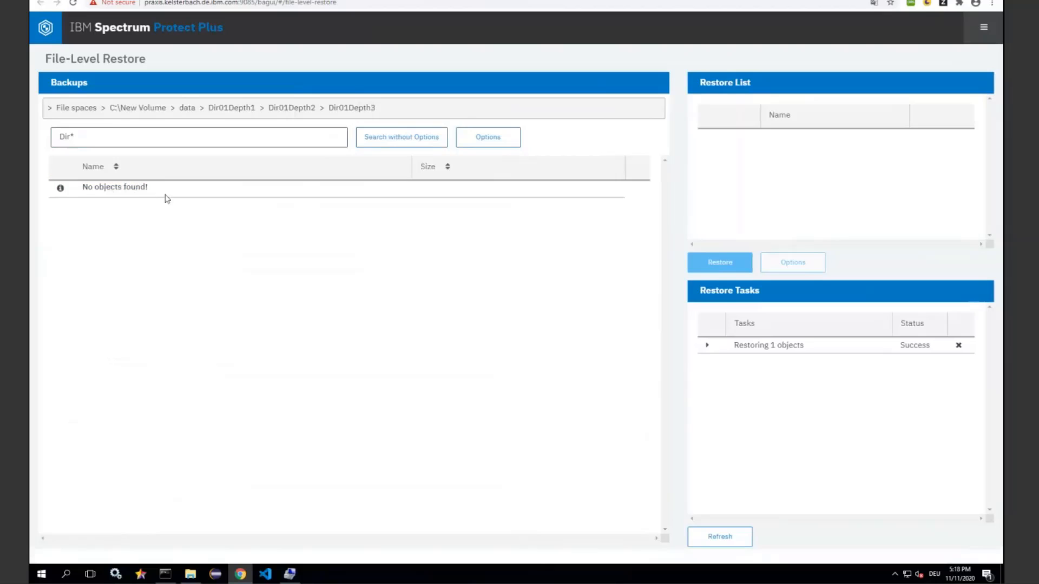
Show the search options to check the directories setting, and hide them again
click(393, 137)
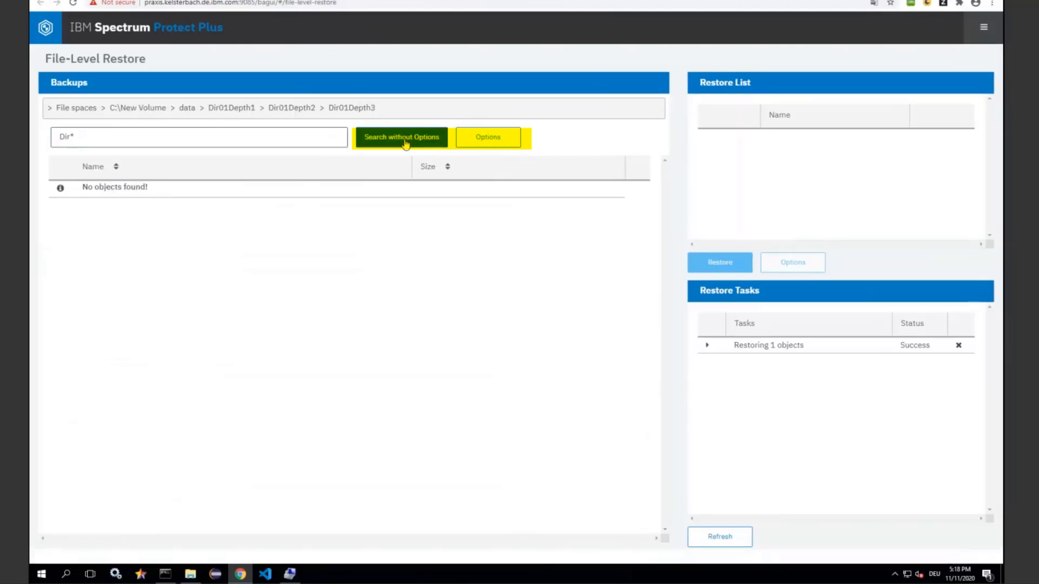
click(466, 142)
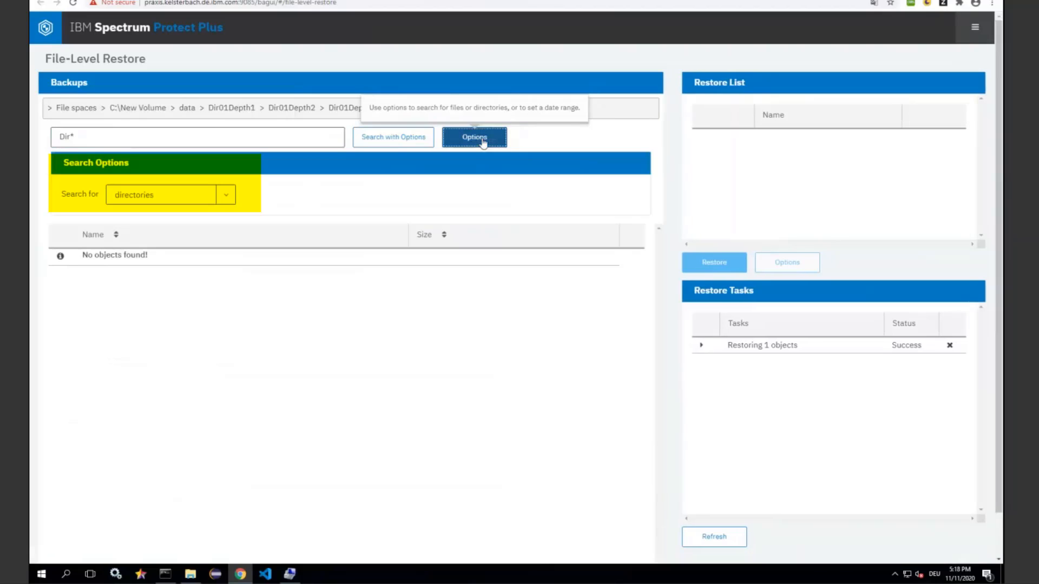
click(398, 142)
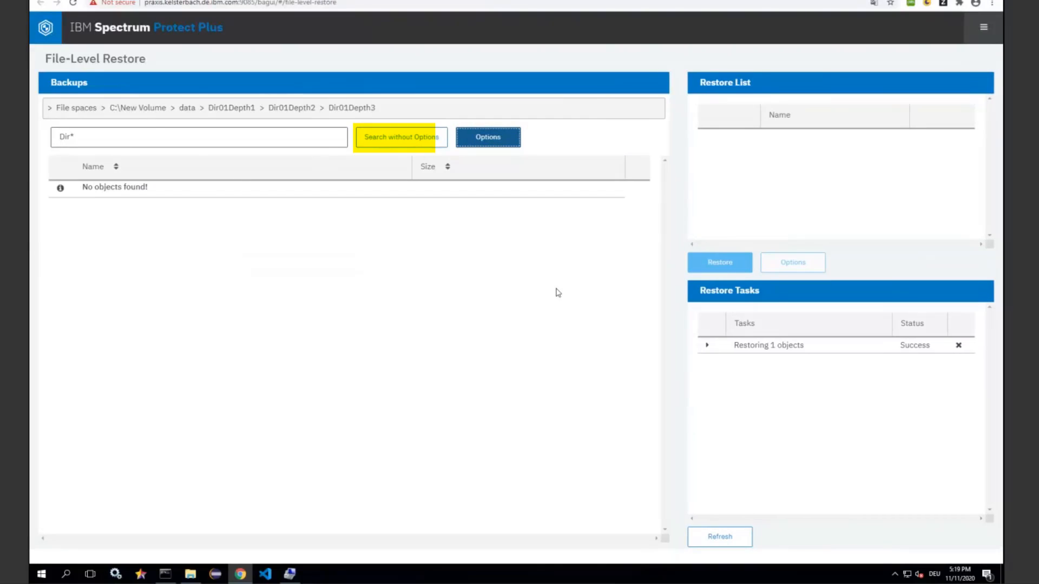
Search C:\New Volume for *.log without options and sort the results by size and by name
click(127, 147)
key(BackSpace)
key(BackSpace)
key(BackSpace)
key(BackSpace)
text(*)
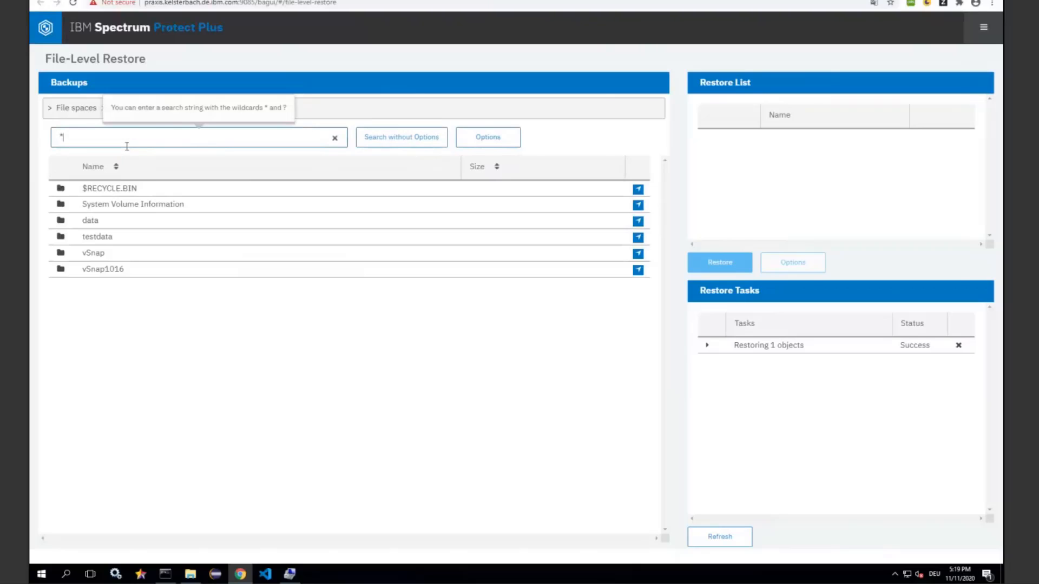
text(.log)
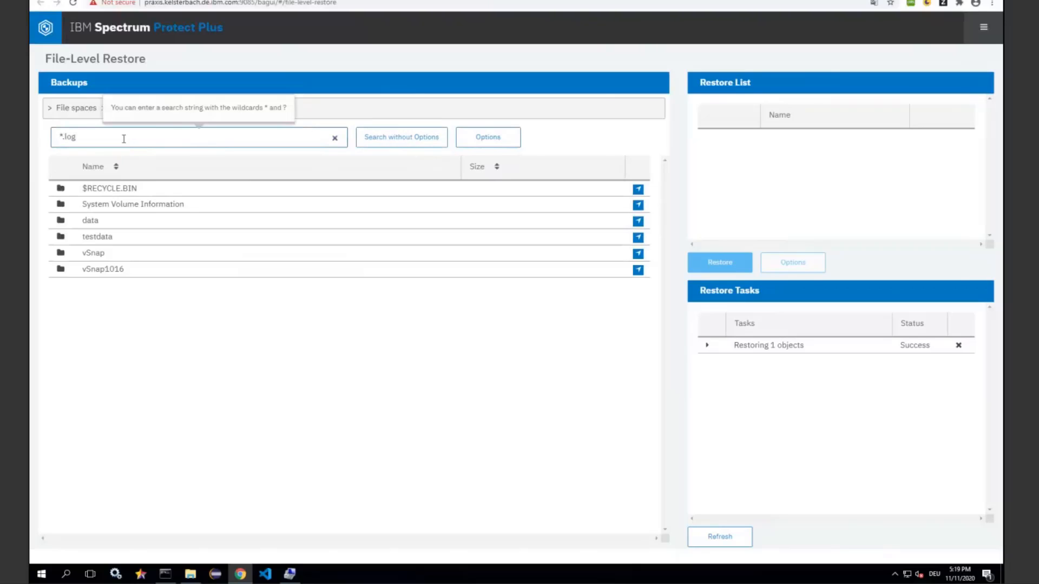
click(405, 140)
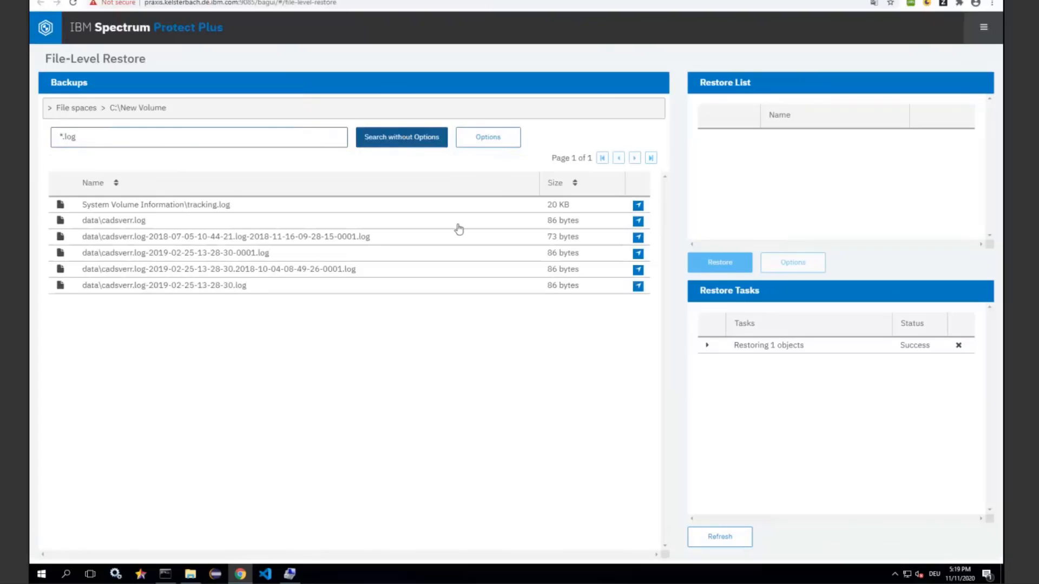
click(580, 184)
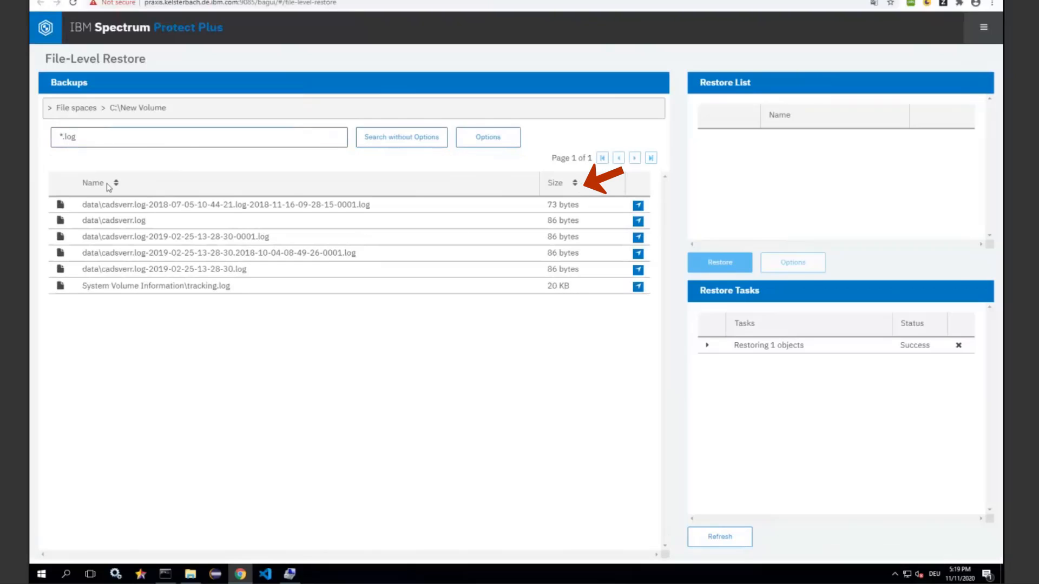
click(116, 186)
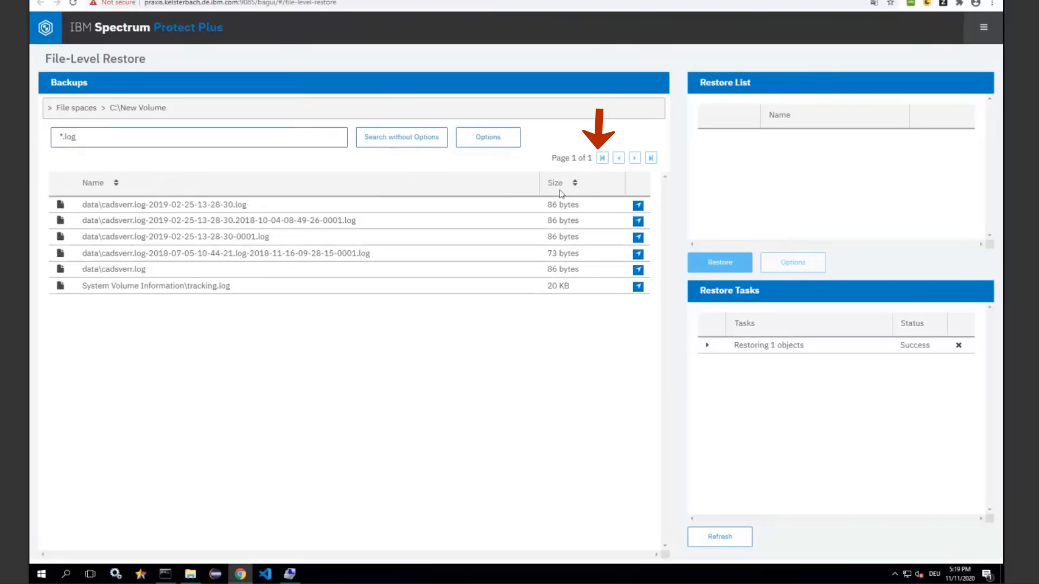
Return to the C:\New Volume folder listing and clear the search term
click(117, 109)
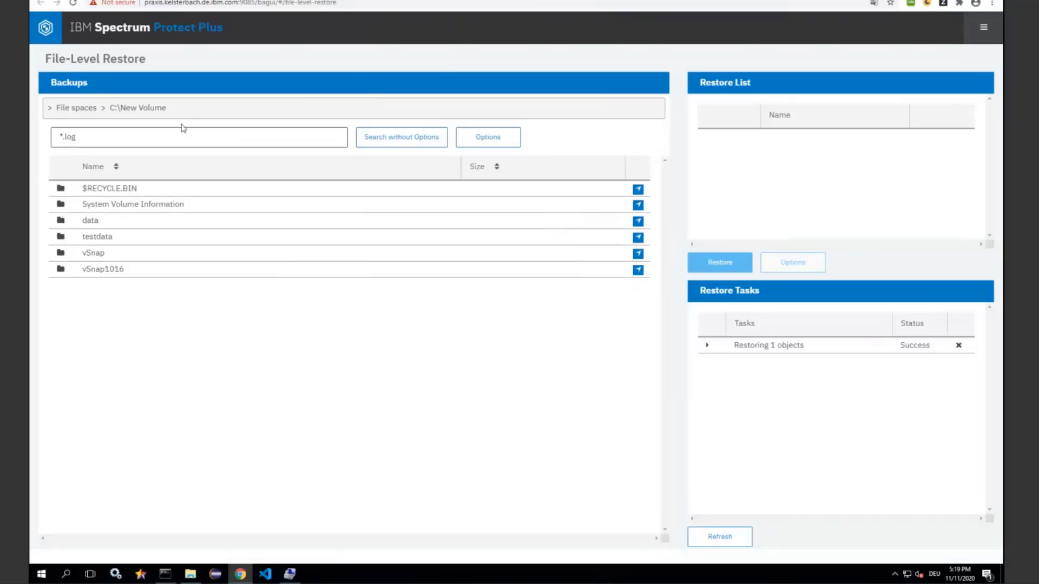
click(127, 132)
key(ctrl+a)
key(BackSpace)
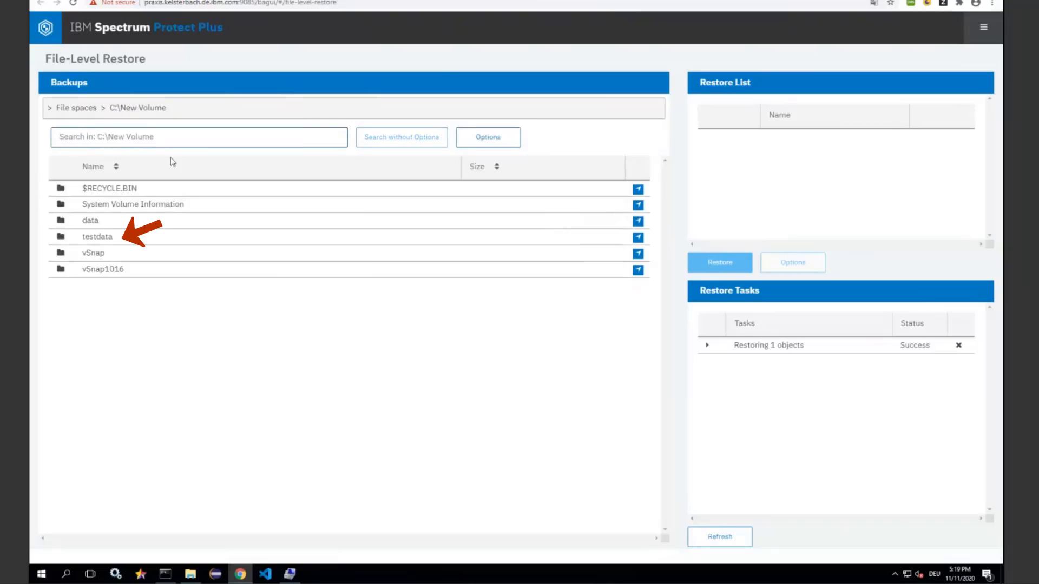
Open the testdata folder in the backup and compare its files with the local testdata folder in File Explorer
click(96, 238)
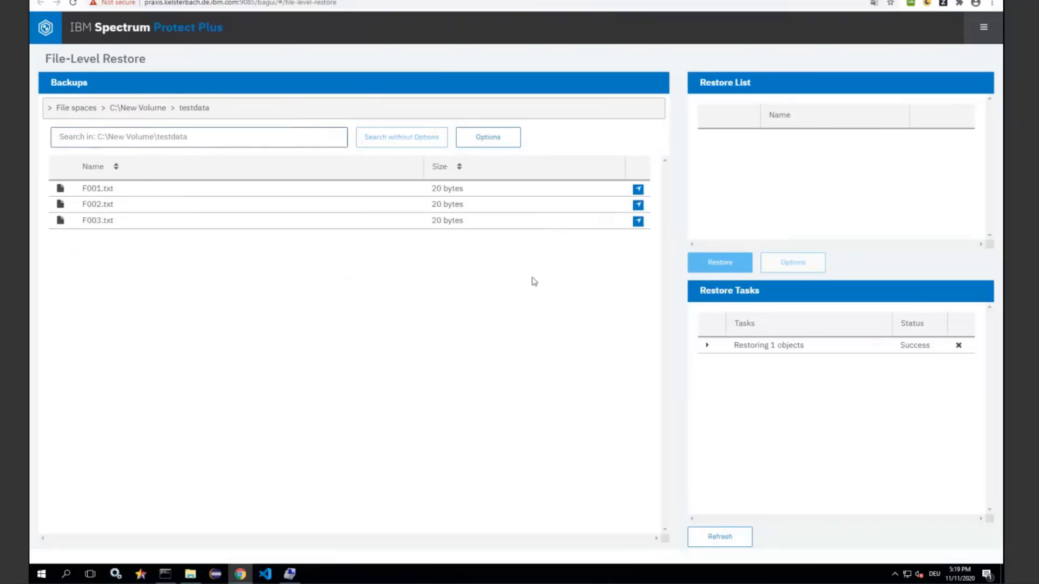
key(alt+Tab)
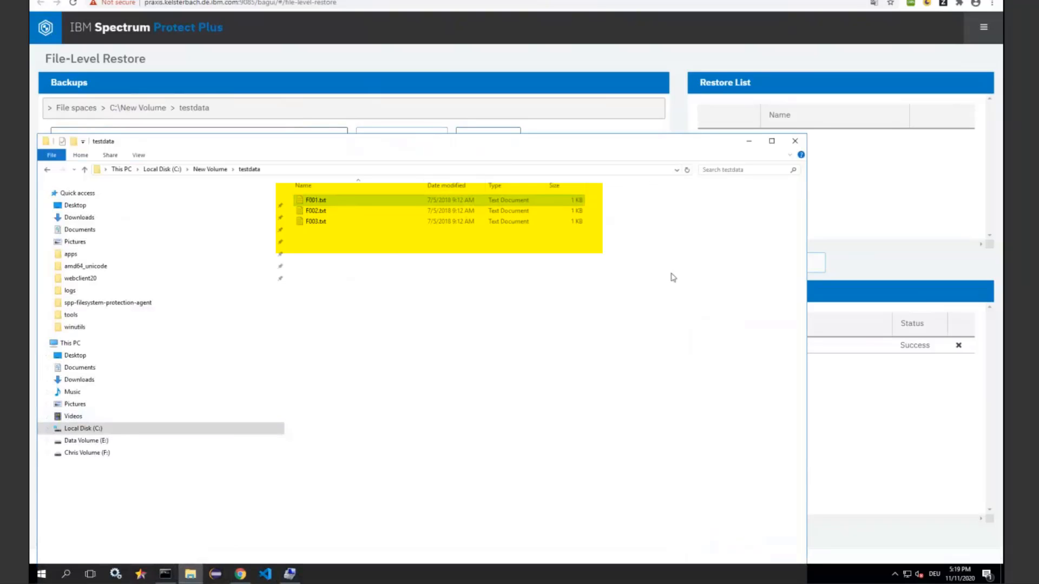
click(312, 211)
shift+click(315, 201)
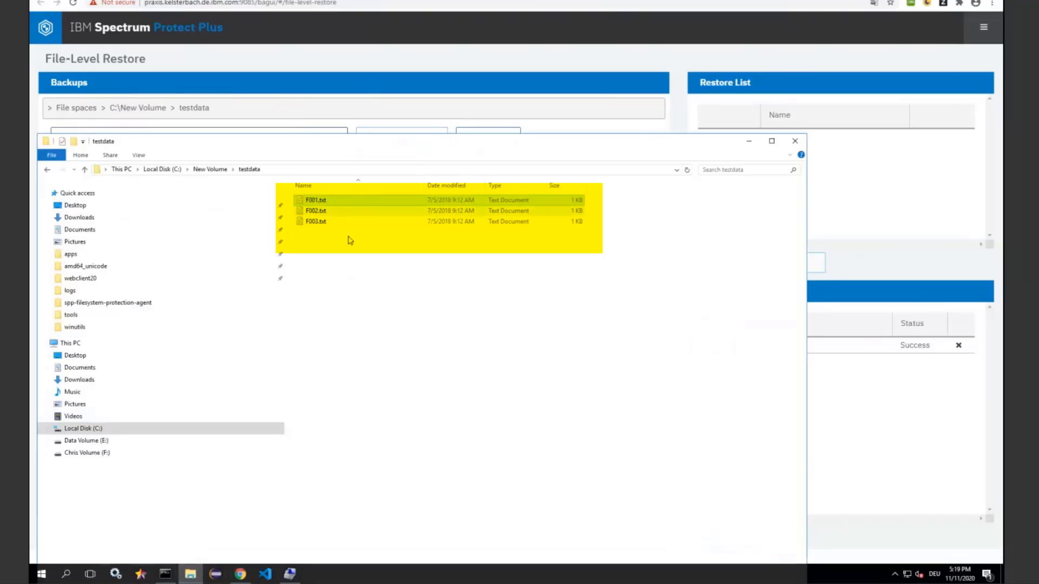
click(748, 143)
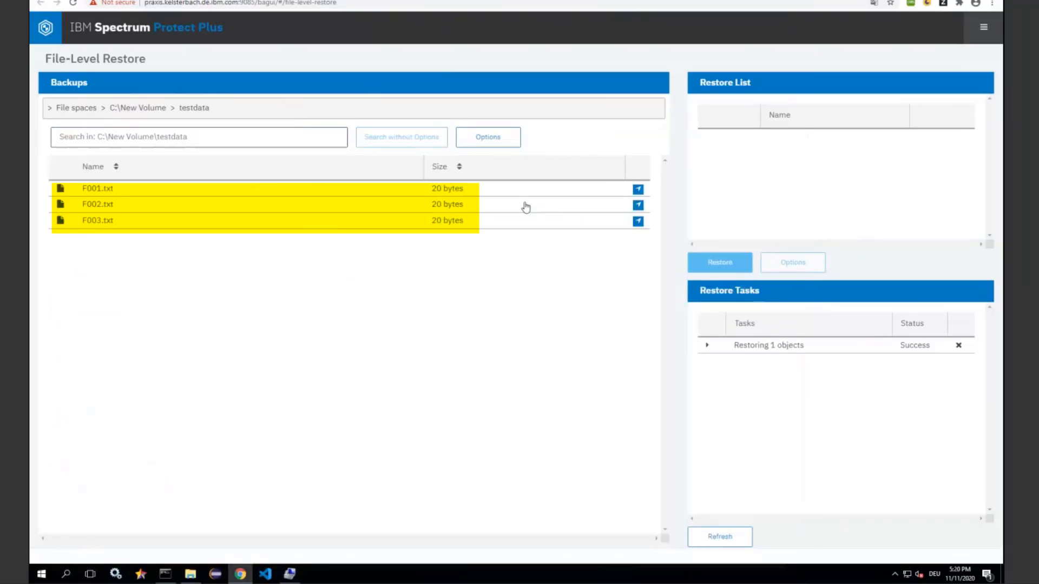
Restore F001.txt from the backed-up testdata folder and switch to File Explorer to check the local copy
click(638, 190)
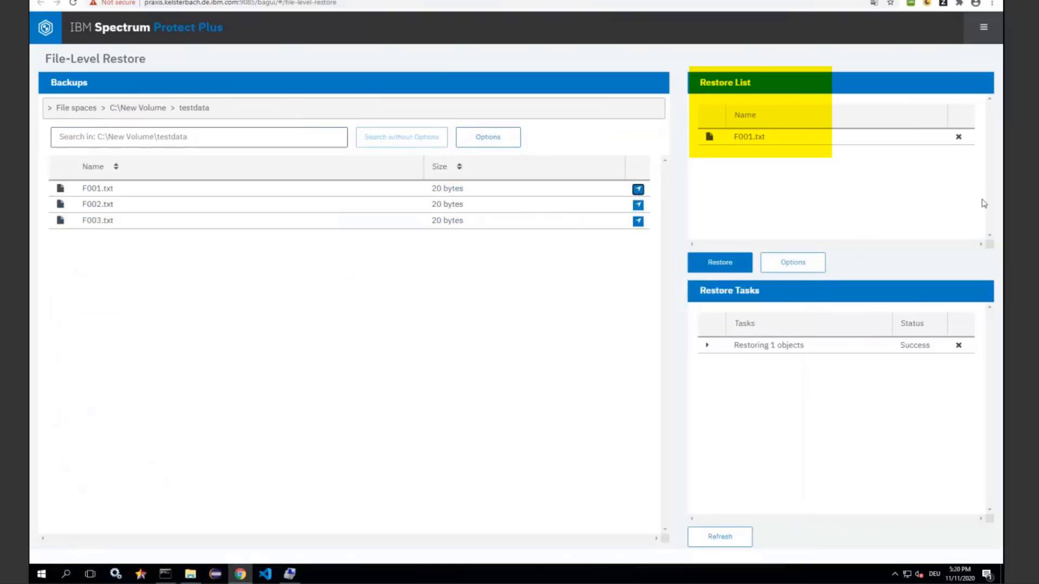
click(189, 574)
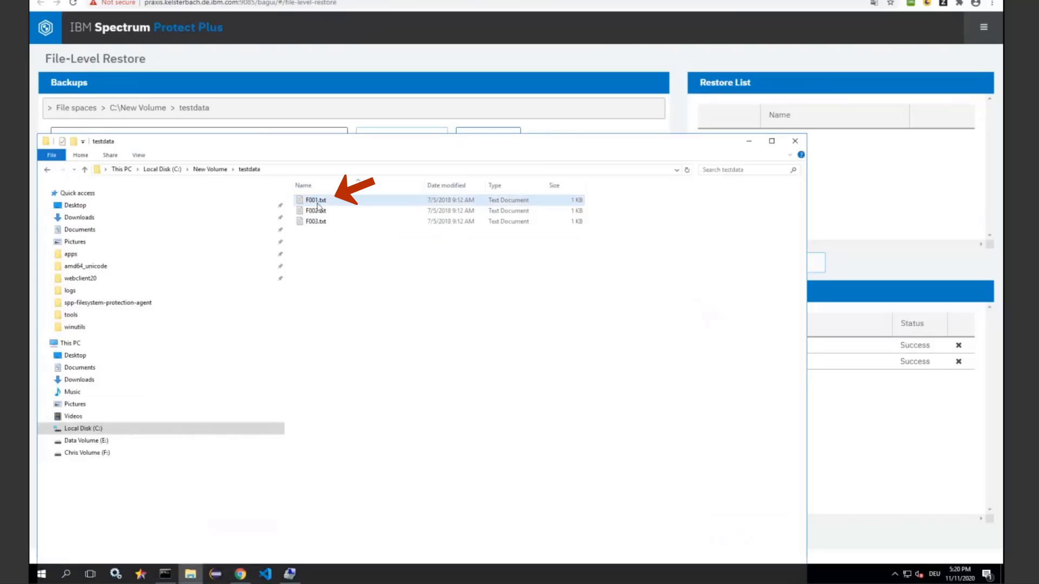
Open the local F001.txt in Notepad, add the text "Some content" on a new line and save the file
double_click(317, 202)
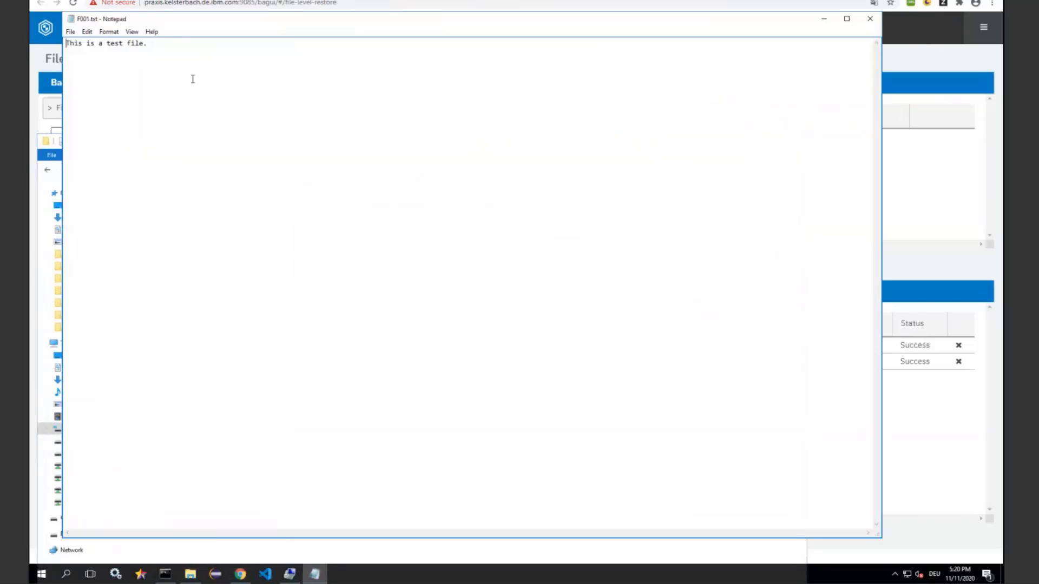
key(Return)
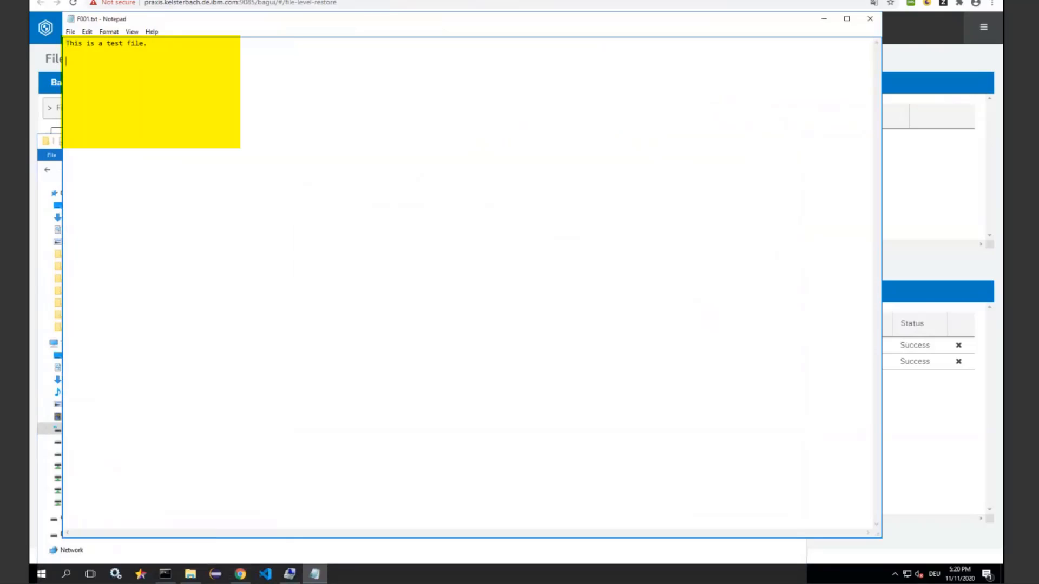
text(Some content)
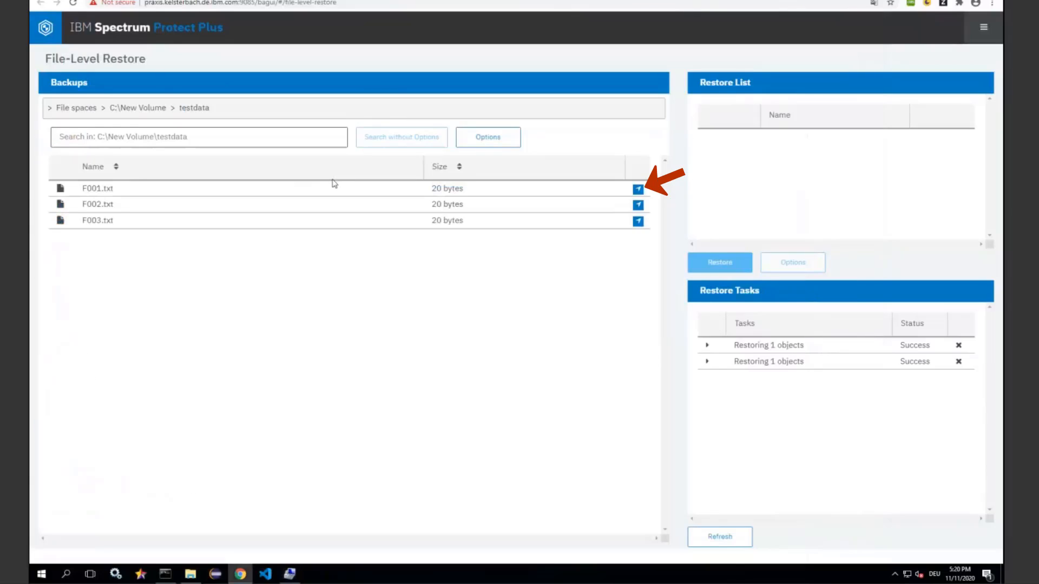
Add the backed-up F001.txt to the restore list and restore it with the Overwrite option enabled
click(638, 189)
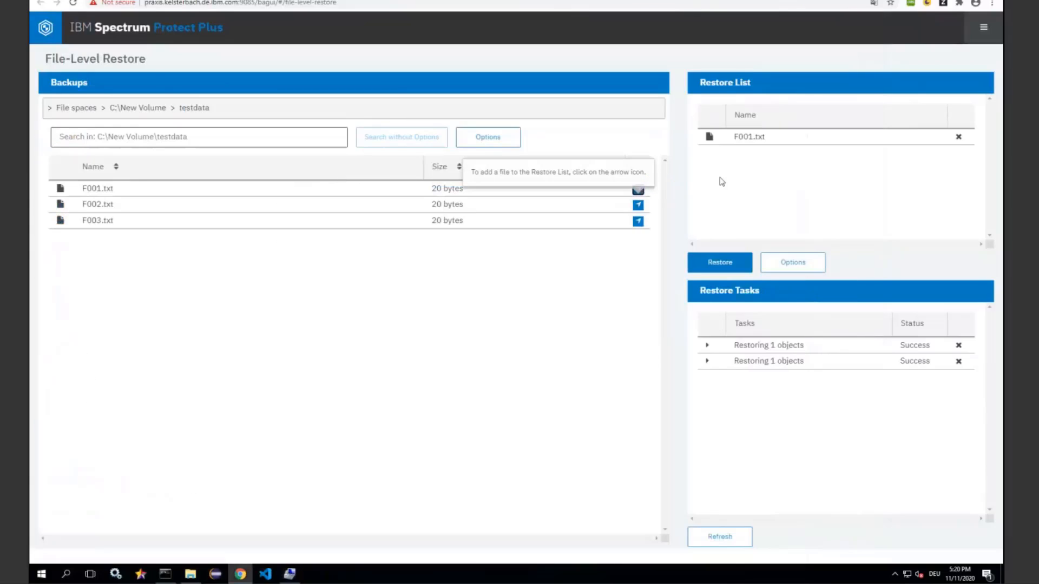
click(793, 262)
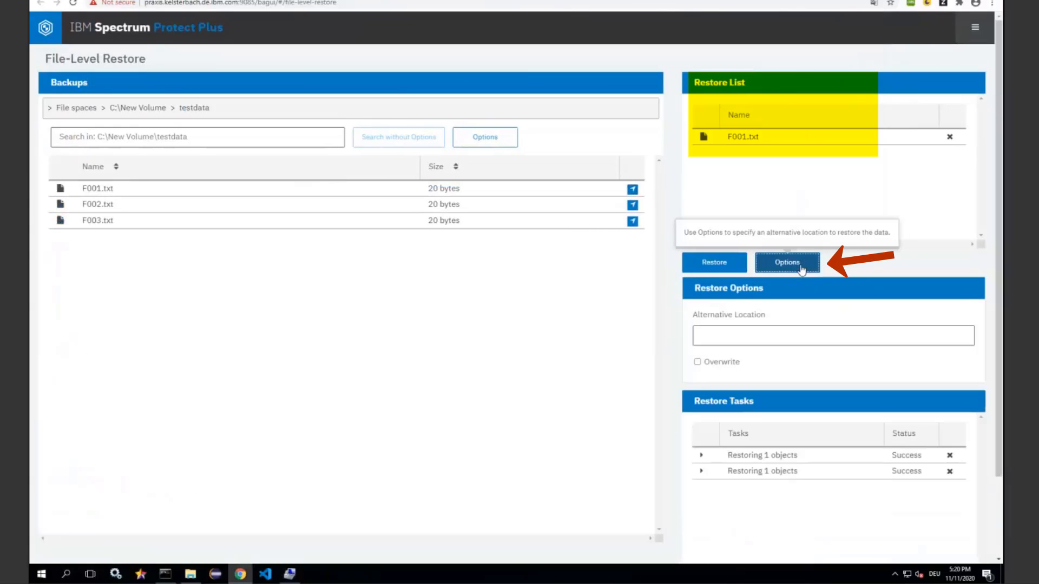
click(697, 362)
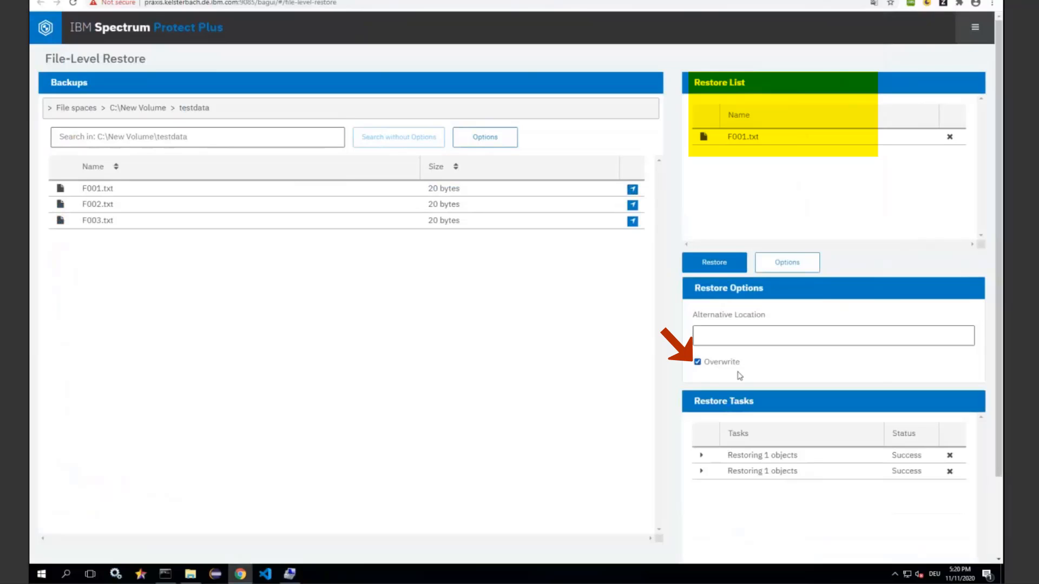
click(700, 267)
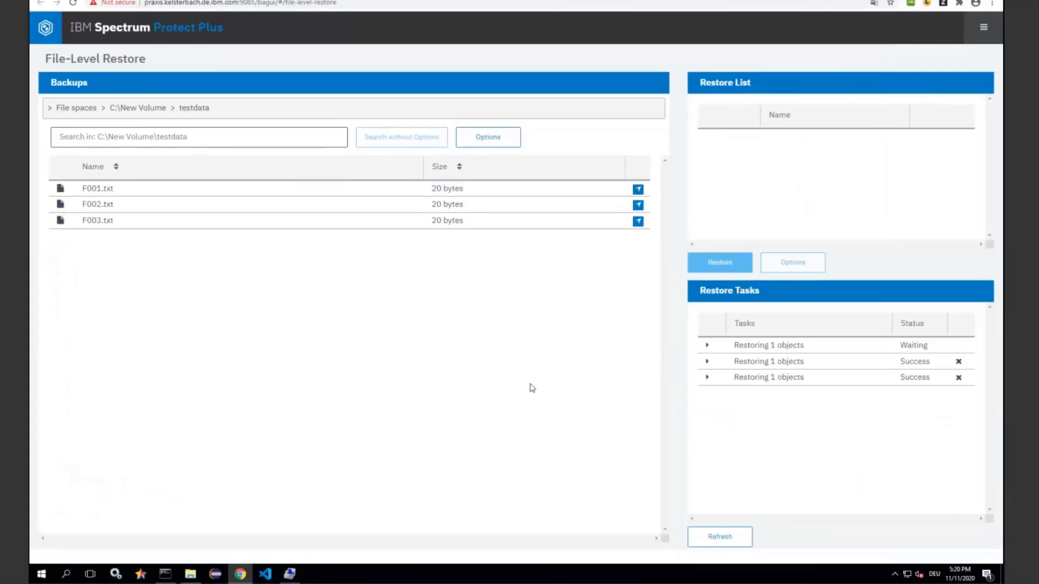
Switch to File Explorer and open the restored F001.txt in the local testdata folder to check its contents
click(191, 575)
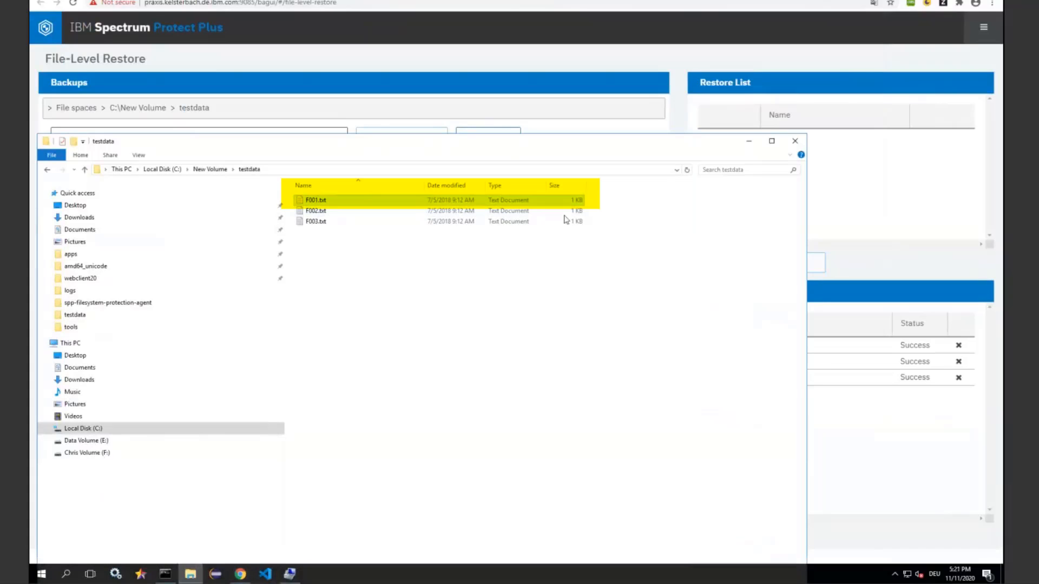
double_click(312, 201)
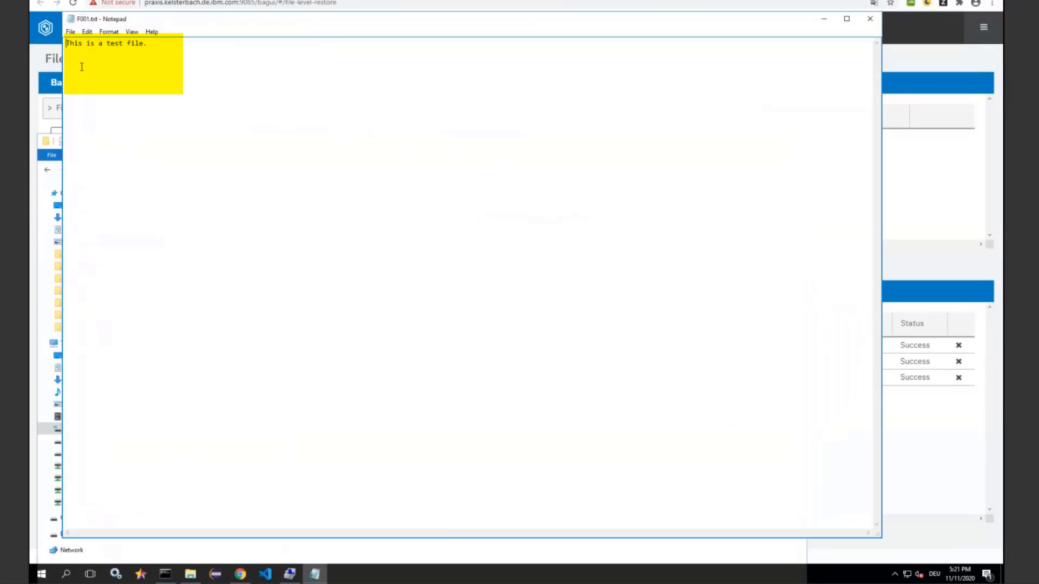